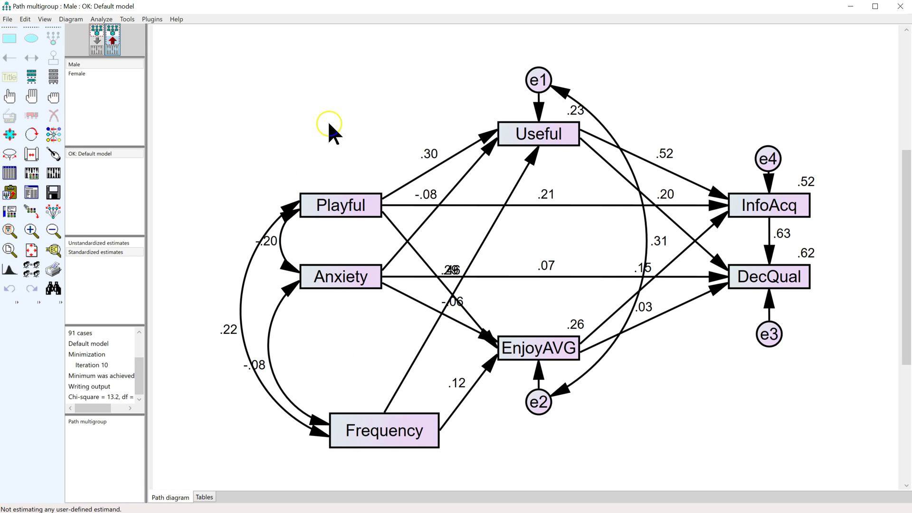
Step: Compare the Male and Female standardized path estimates on the diagram, ending on Female (Useful→InfoAcq .33, DecQual R² .47)
click(95, 64)
key(Down)
key(Up)
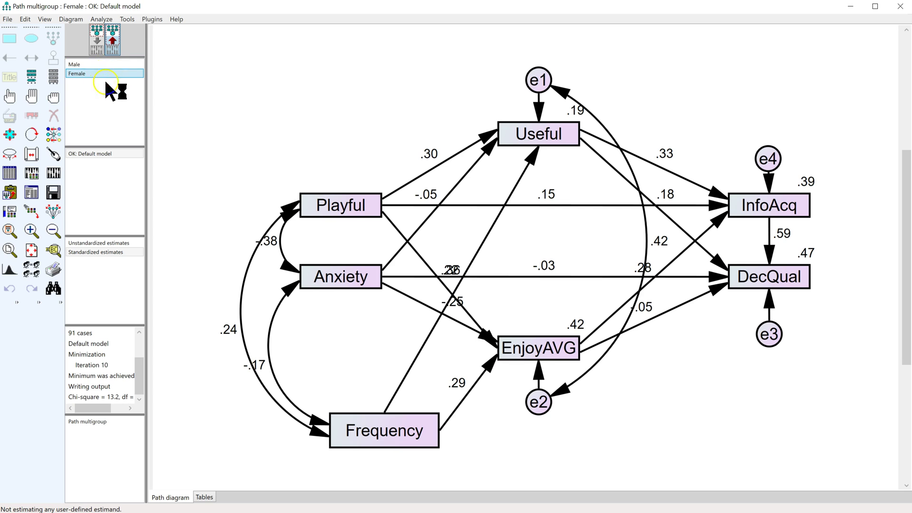
click(97, 75)
click(94, 65)
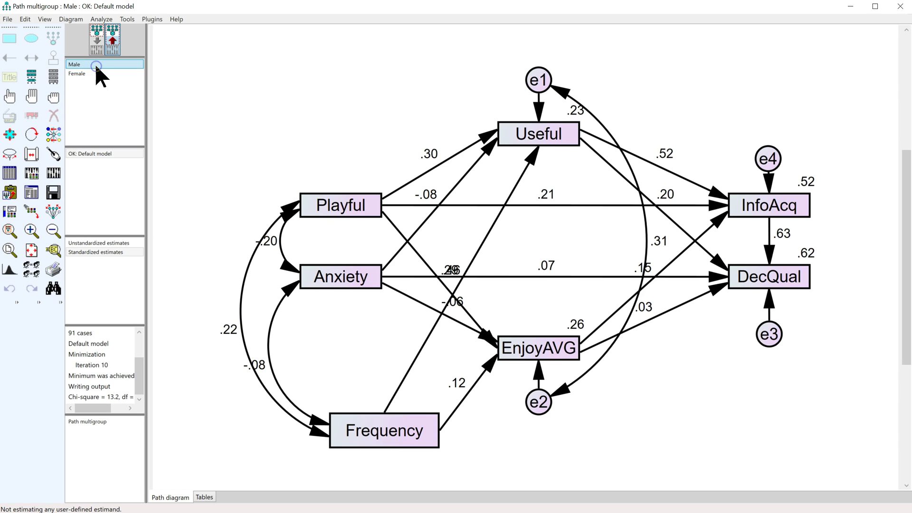
click(97, 74)
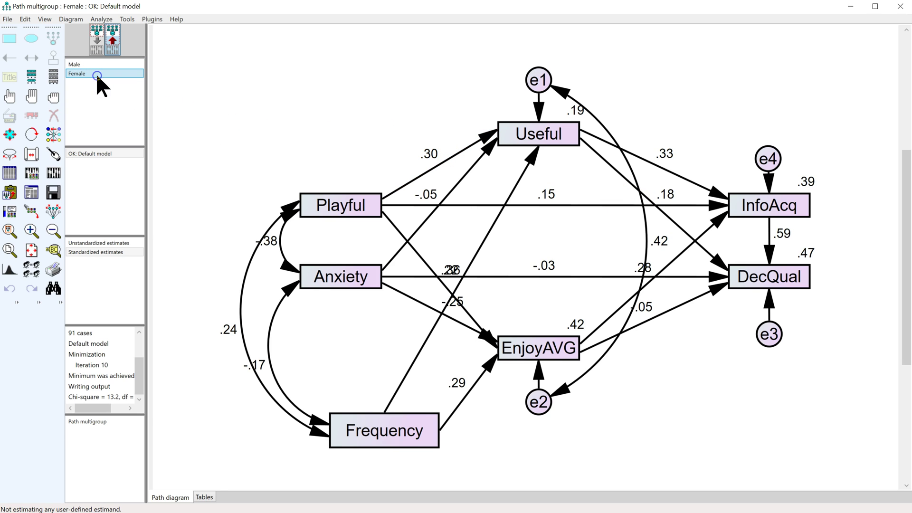
key(Up)
key(Down)
key(Up)
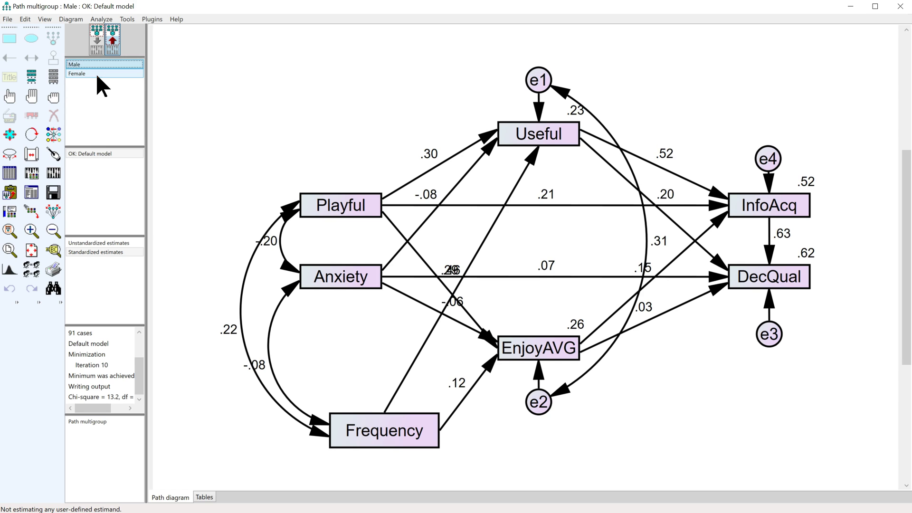
key(Down)
key(Up)
key(Down)
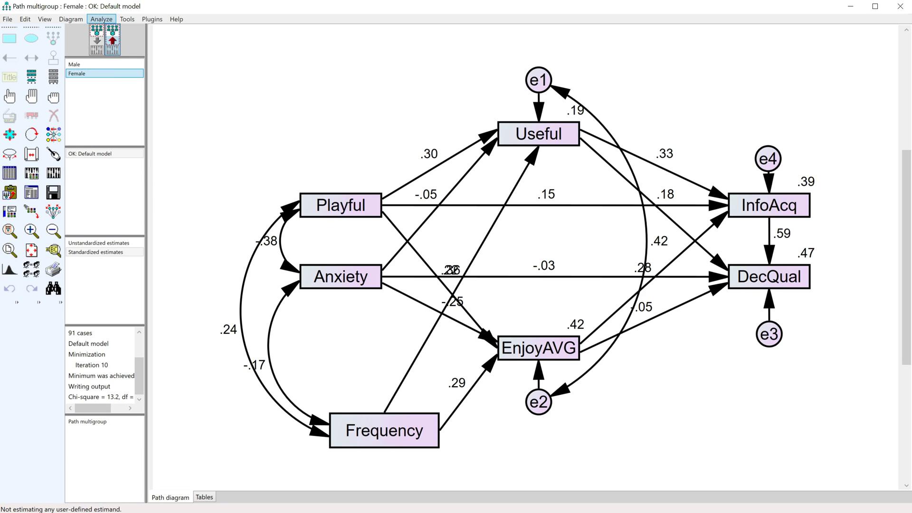
click(101, 19)
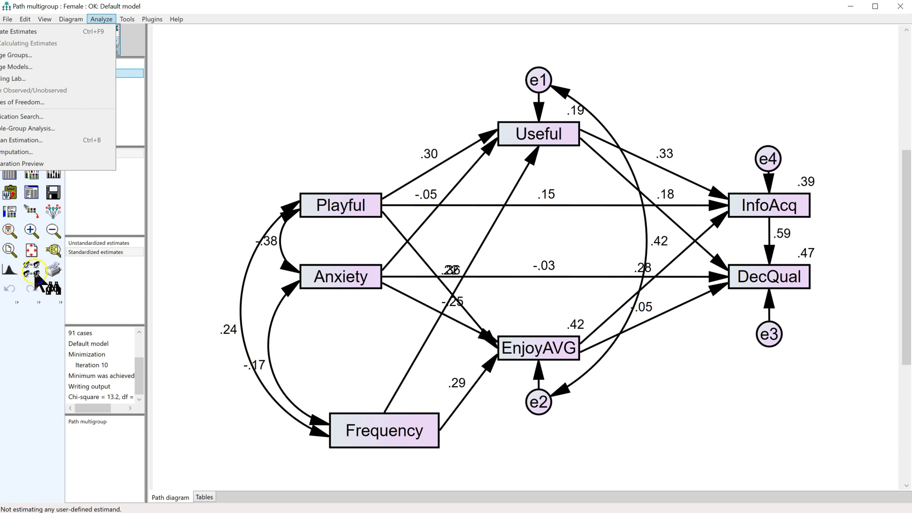
click(227, 147)
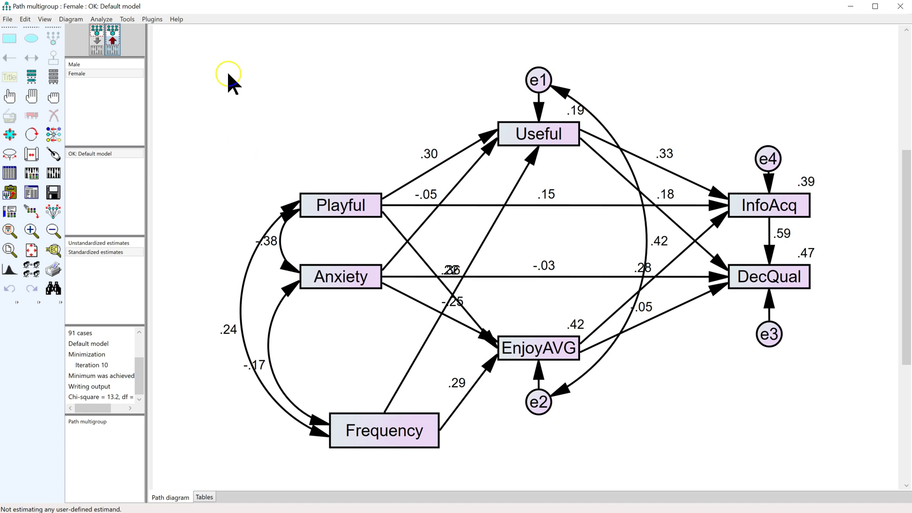
Step: Run the Invariance plugin to generate the Invariance Tests report with global p-value 0.094
click(157, 21)
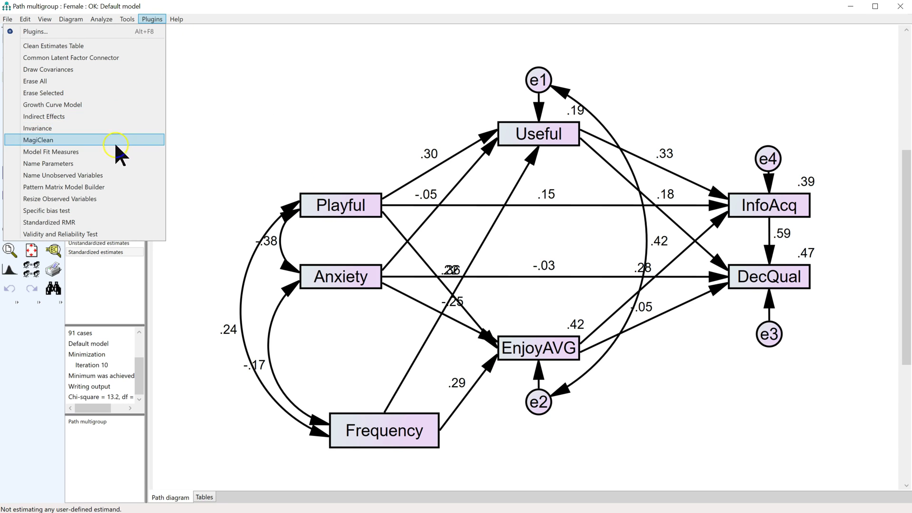
click(94, 128)
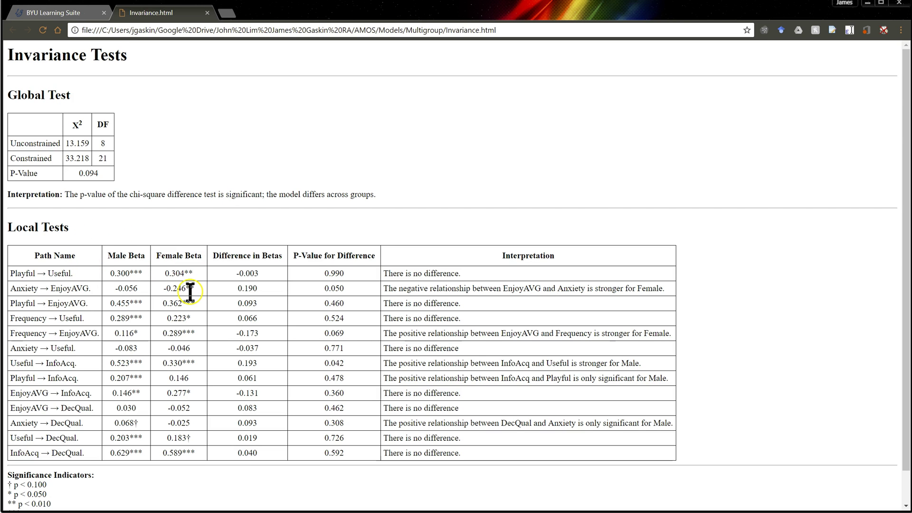
scroll(178, 210, down, 1)
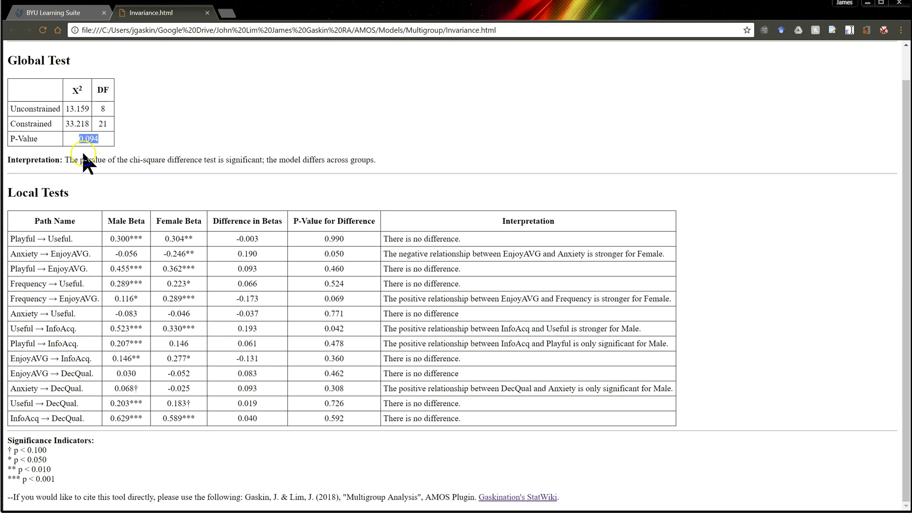
drag(66, 160, 376, 161)
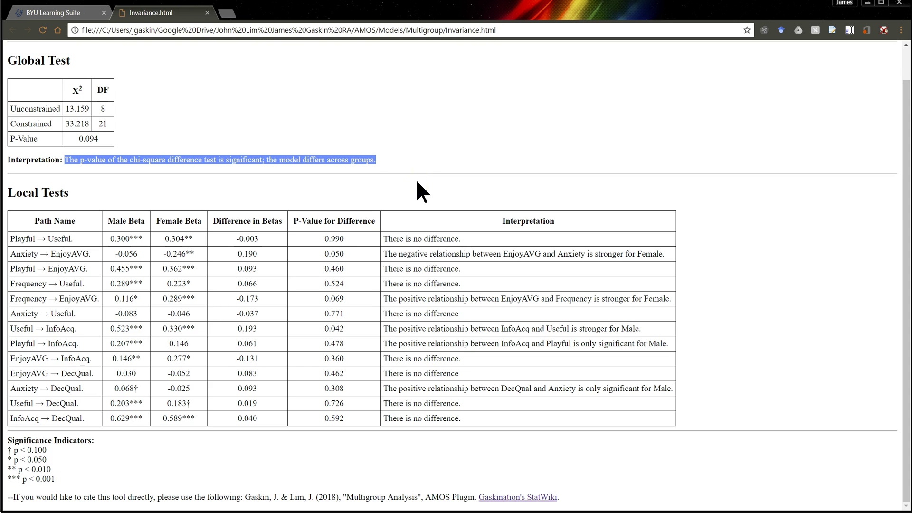
click(401, 166)
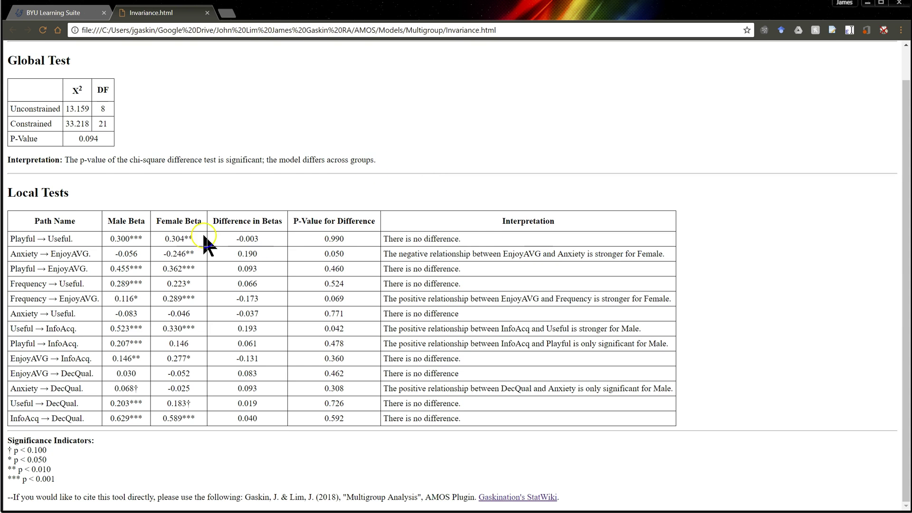
drag(9, 238, 138, 240)
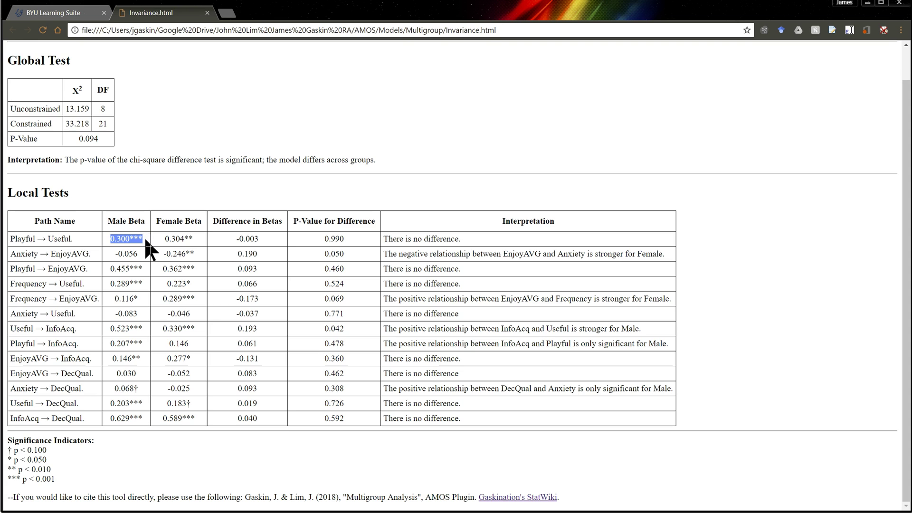
double_click(169, 221)
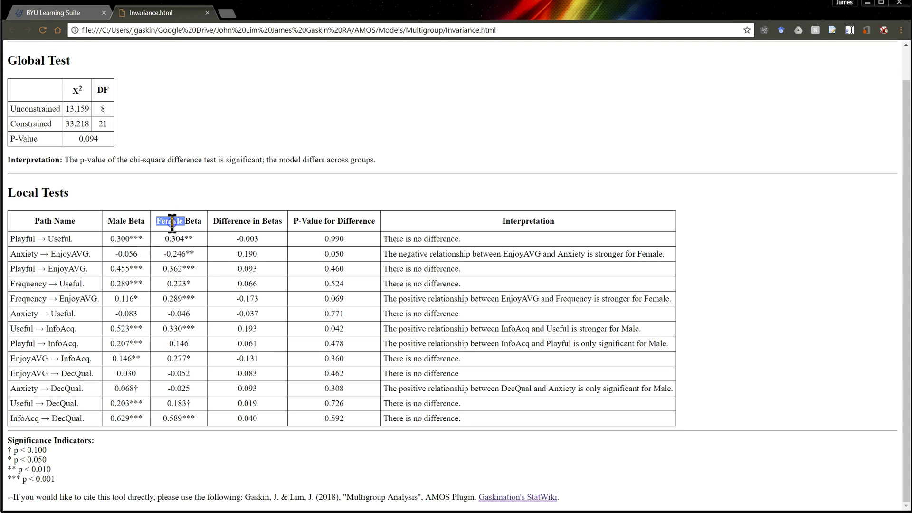
click(137, 235)
double_click(136, 239)
double_click(255, 239)
double_click(351, 238)
drag(384, 239, 481, 243)
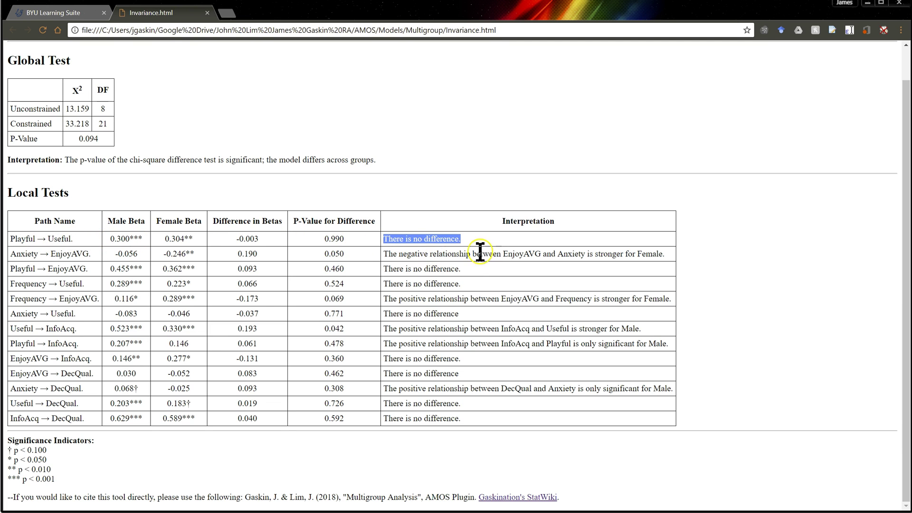
drag(201, 238, 108, 246)
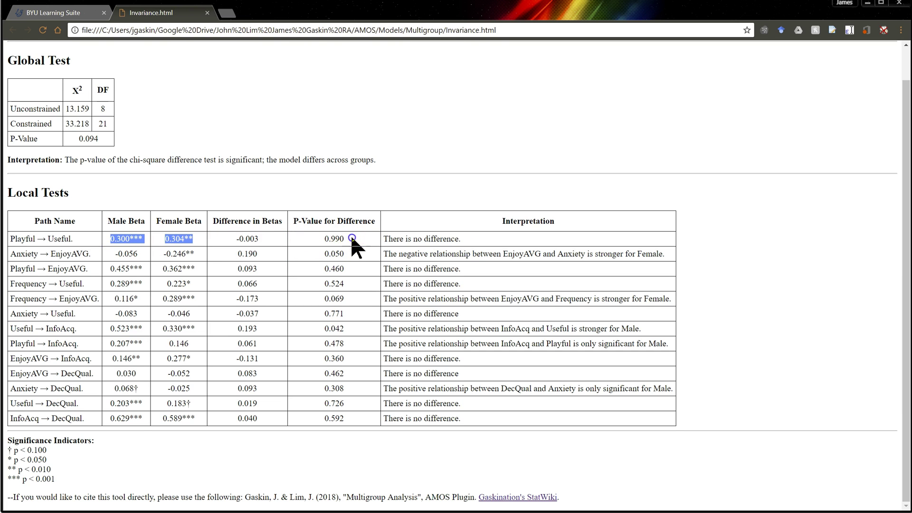
drag(351, 234, 315, 238)
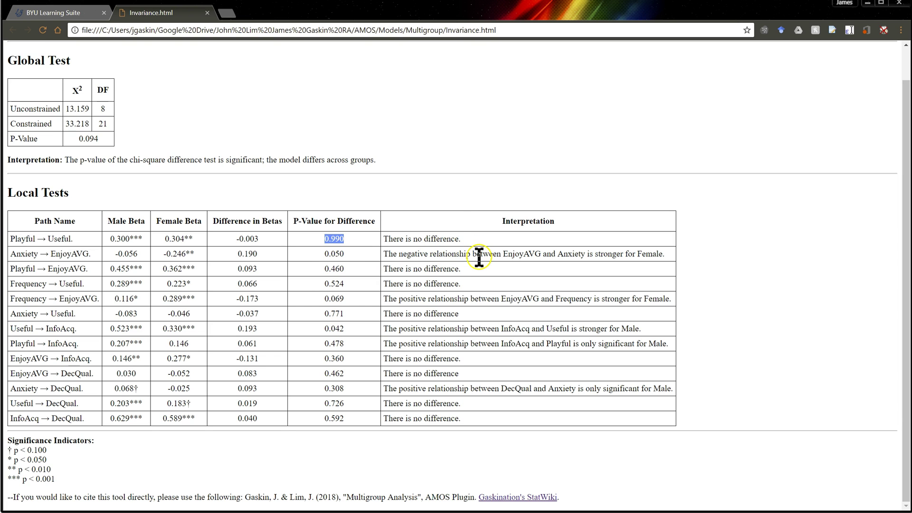
drag(375, 252, 316, 253)
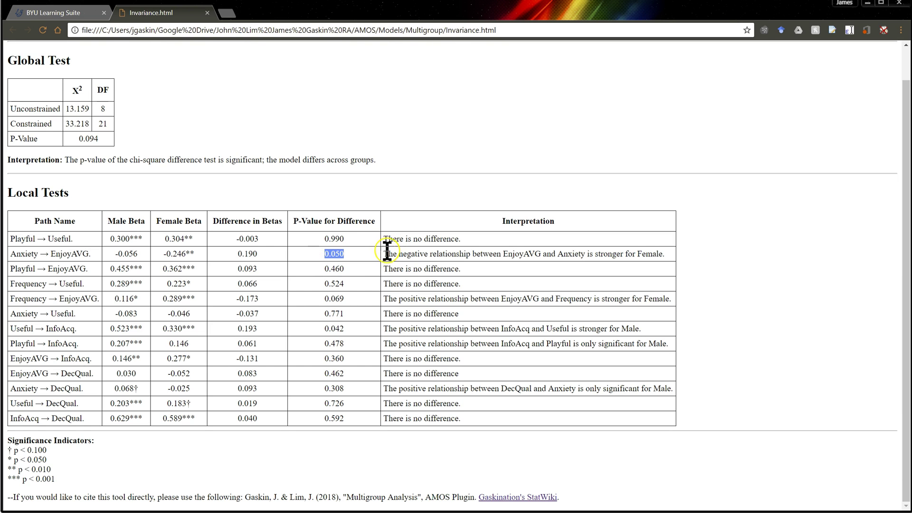
drag(384, 254, 665, 254)
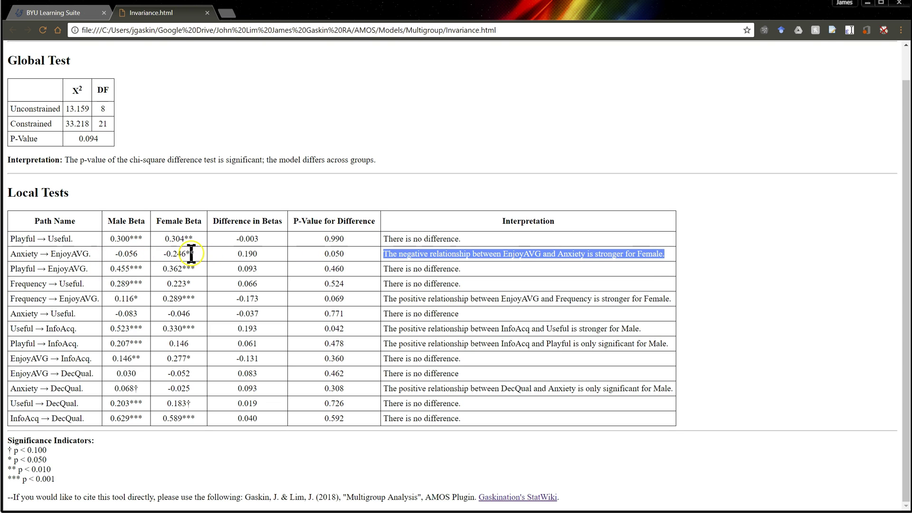
drag(194, 254, 164, 257)
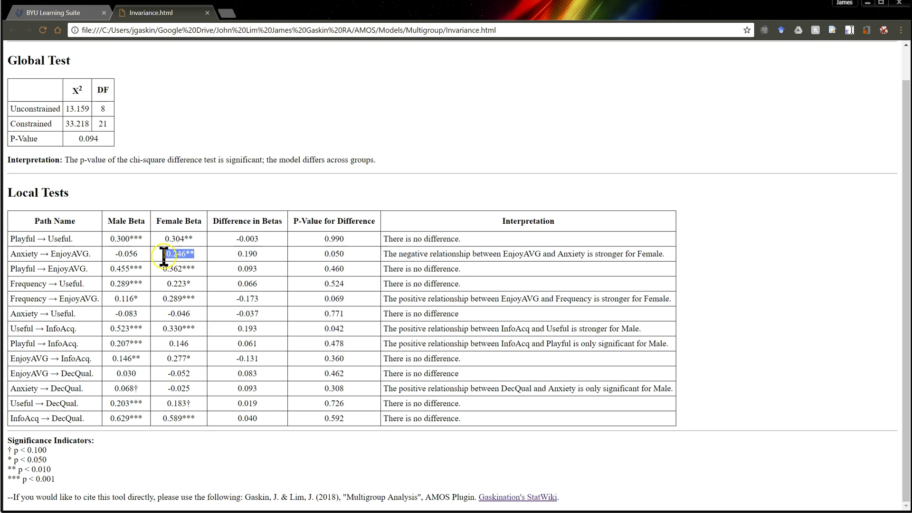
click(142, 253)
click(110, 253)
drag(309, 253, 372, 253)
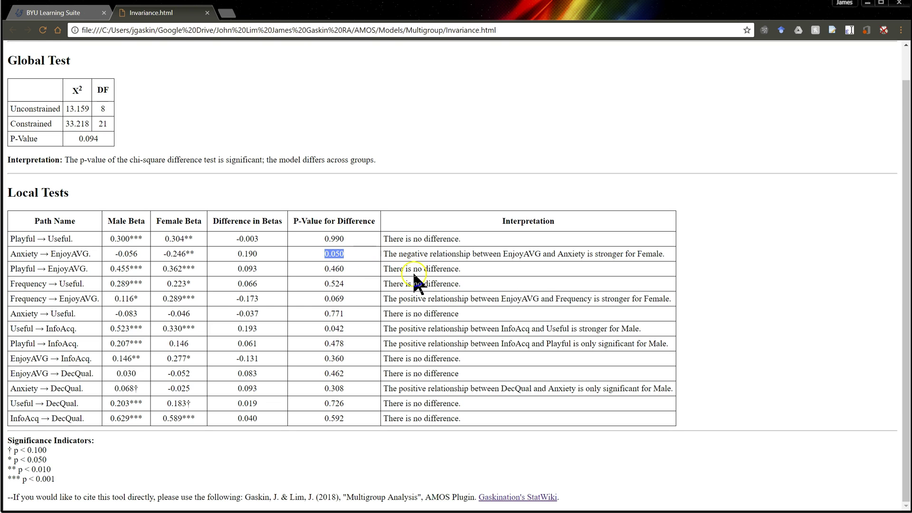
click(405, 303)
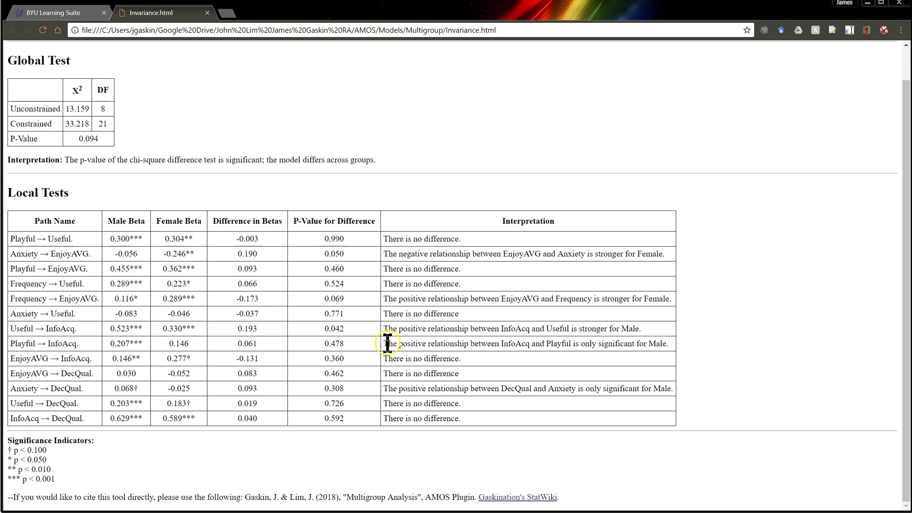
double_click(337, 344)
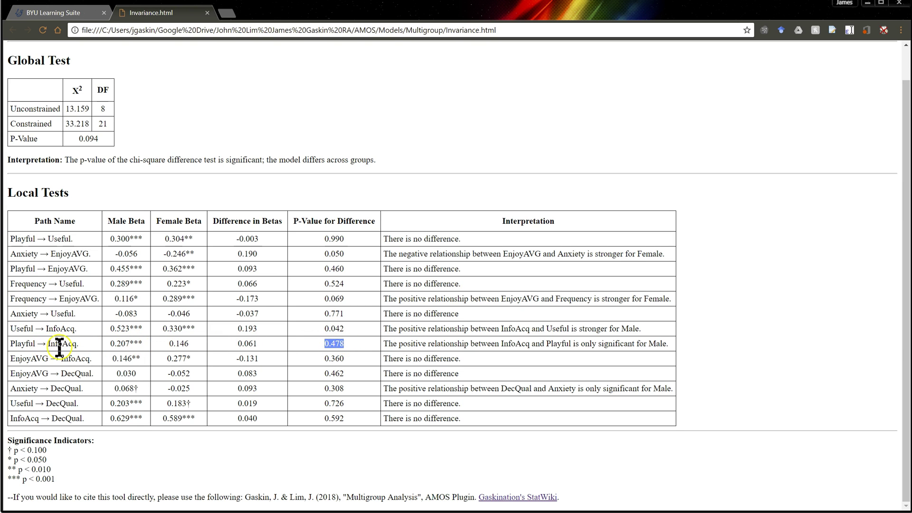
double_click(128, 343)
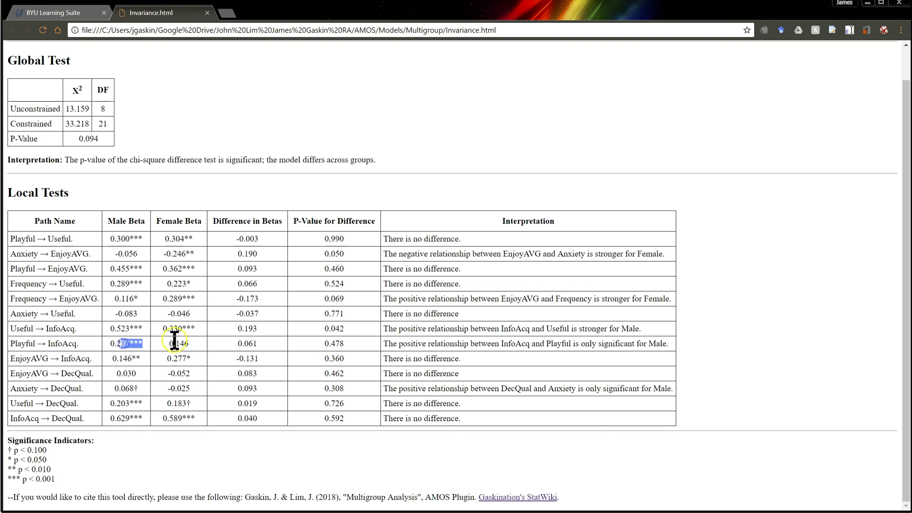
drag(189, 343, 158, 341)
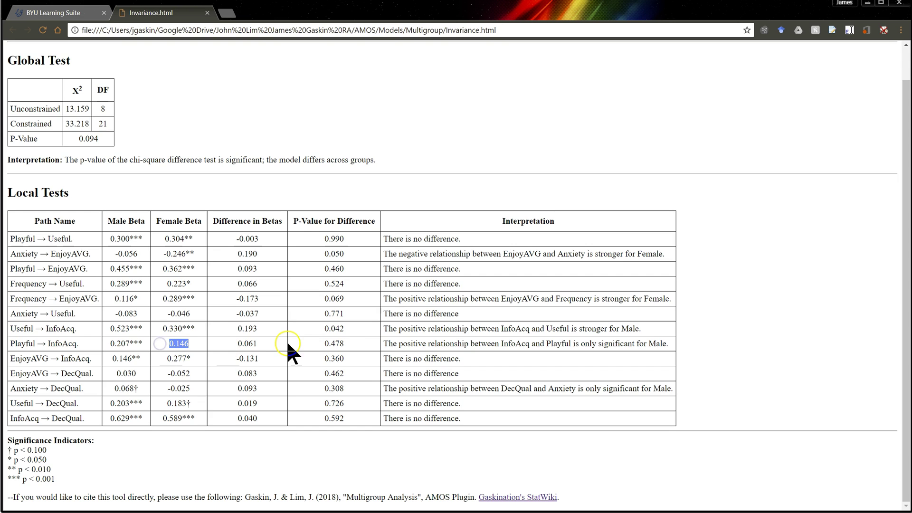
drag(346, 342, 311, 343)
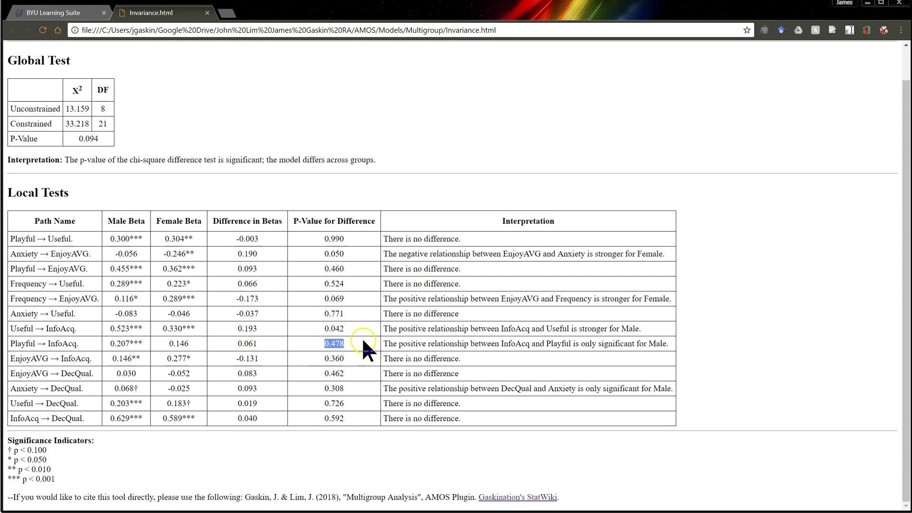
drag(383, 343, 671, 346)
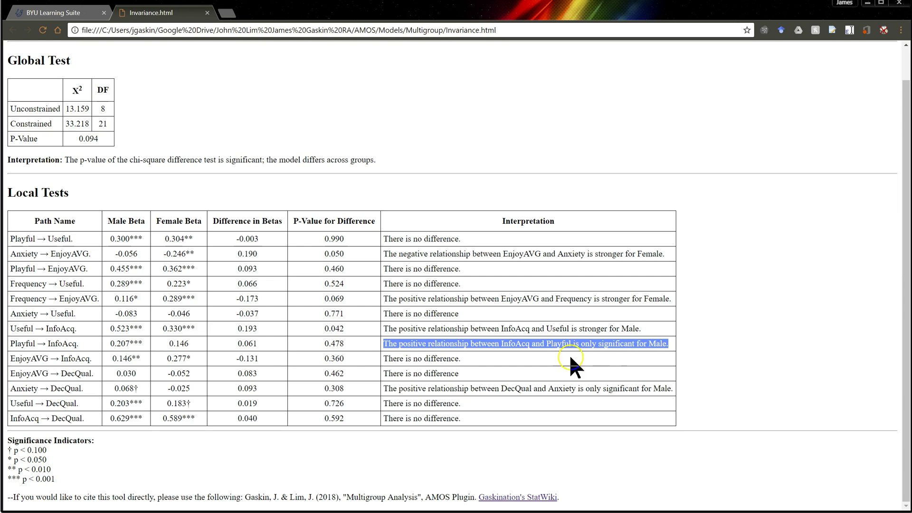
drag(351, 340, 317, 343)
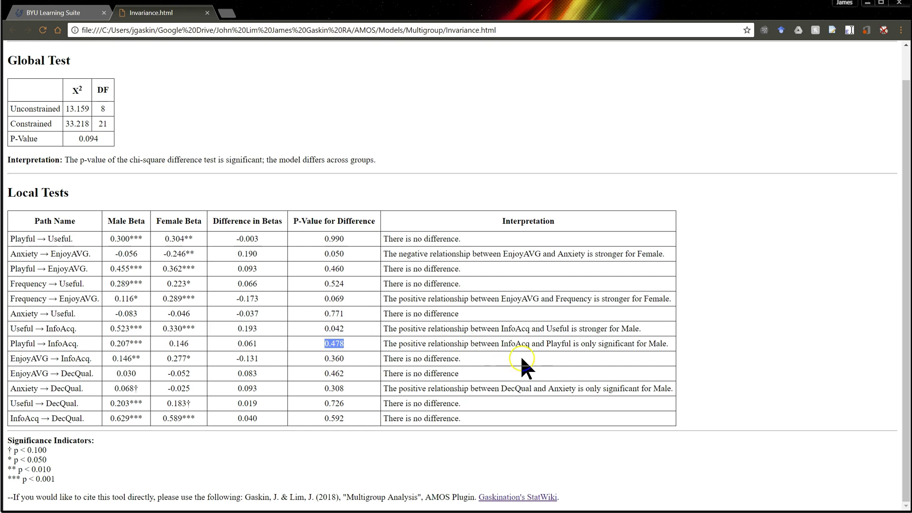
double_click(119, 344)
drag(382, 344, 684, 348)
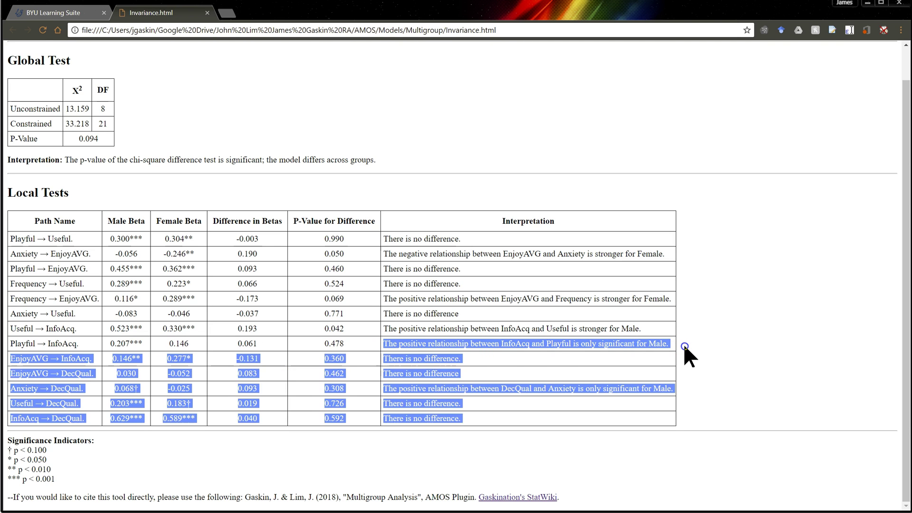
click(645, 345)
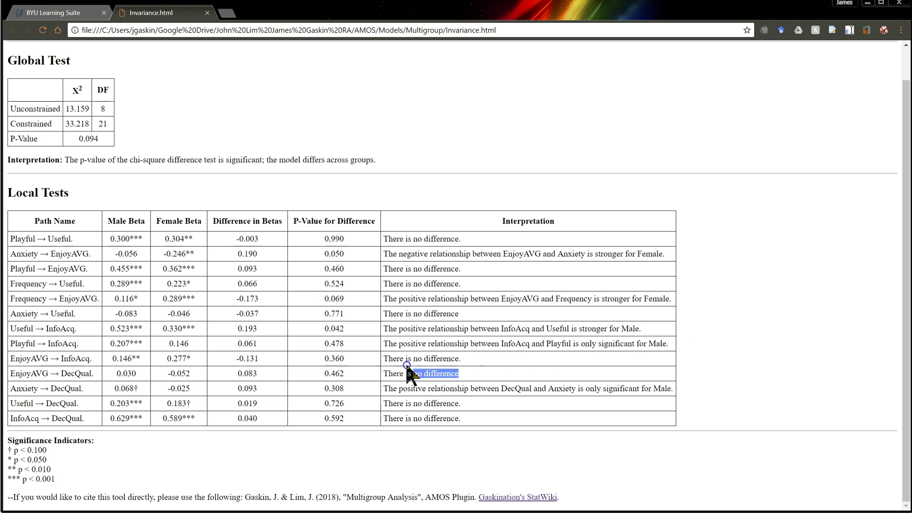
drag(393, 357, 545, 378)
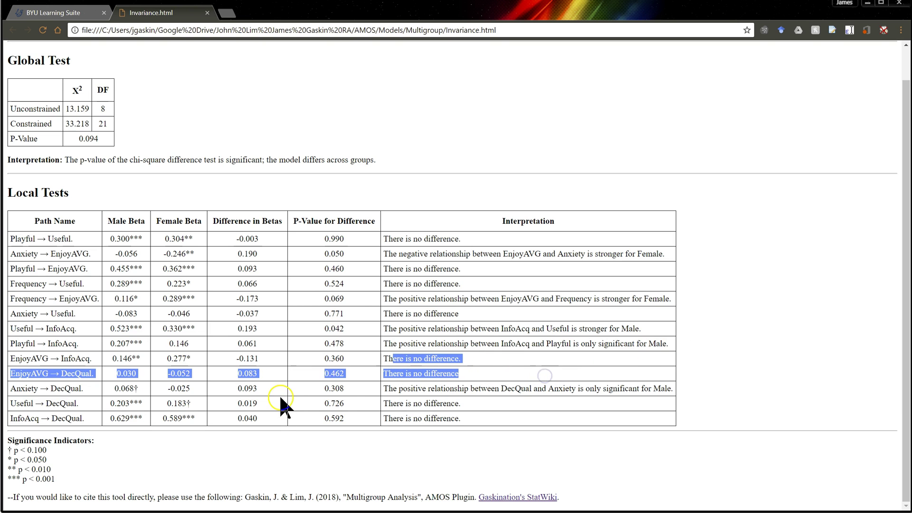